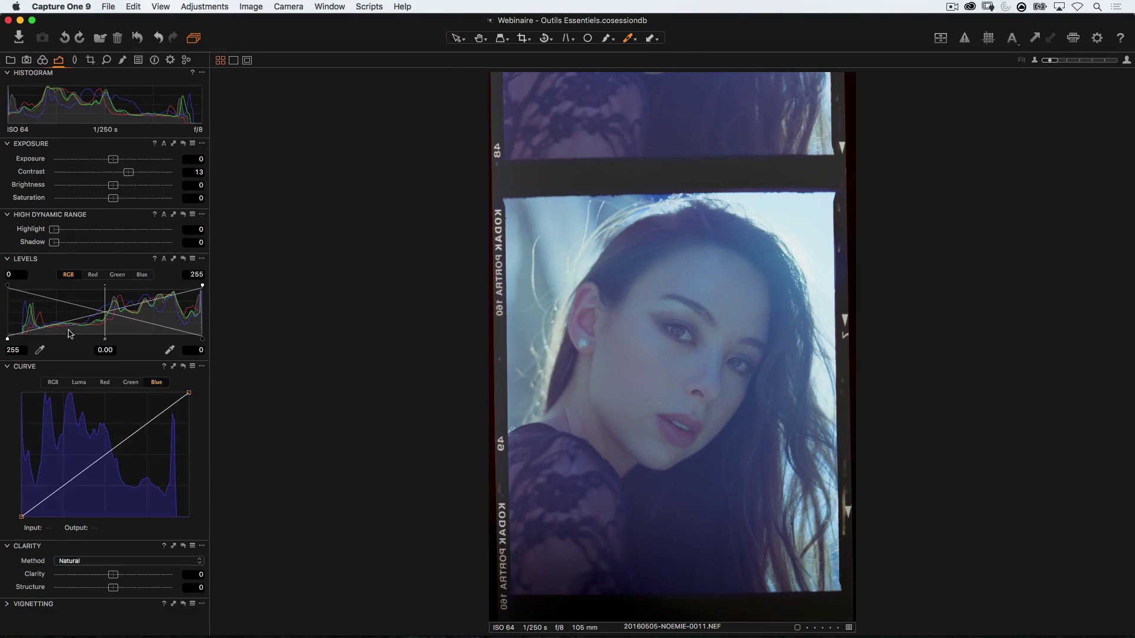
# Save the current adjustments as a user style named 'PORTRA 160 (SCAN) - 1'
pyautogui.click(139, 59)
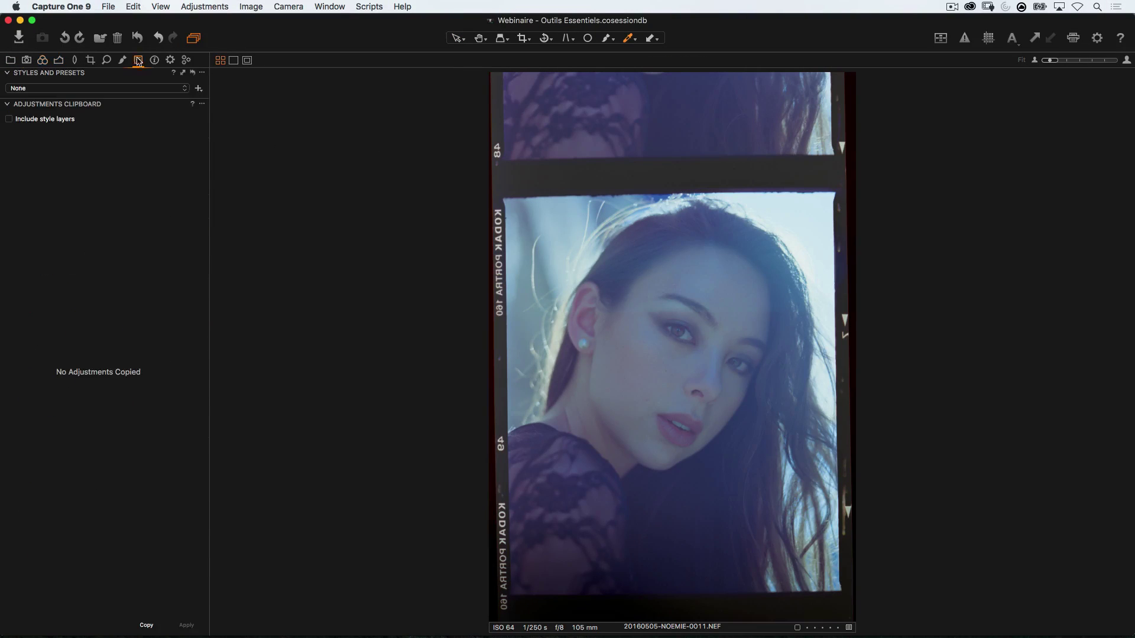
pyautogui.click(199, 88)
pyautogui.click(427, 584)
pyautogui.write('PORTRA 160 (SCAN) - 1')
pyautogui.press('Return')
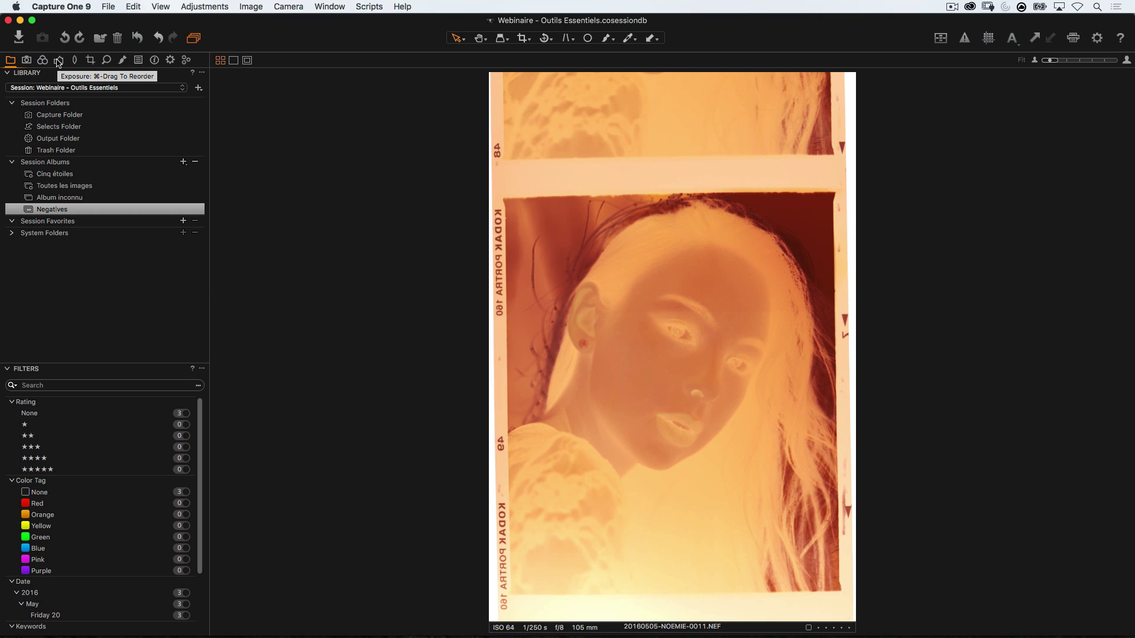
# Show the Exposure tools and check the Levels tool's options menu without changing anything
pyautogui.click(59, 61)
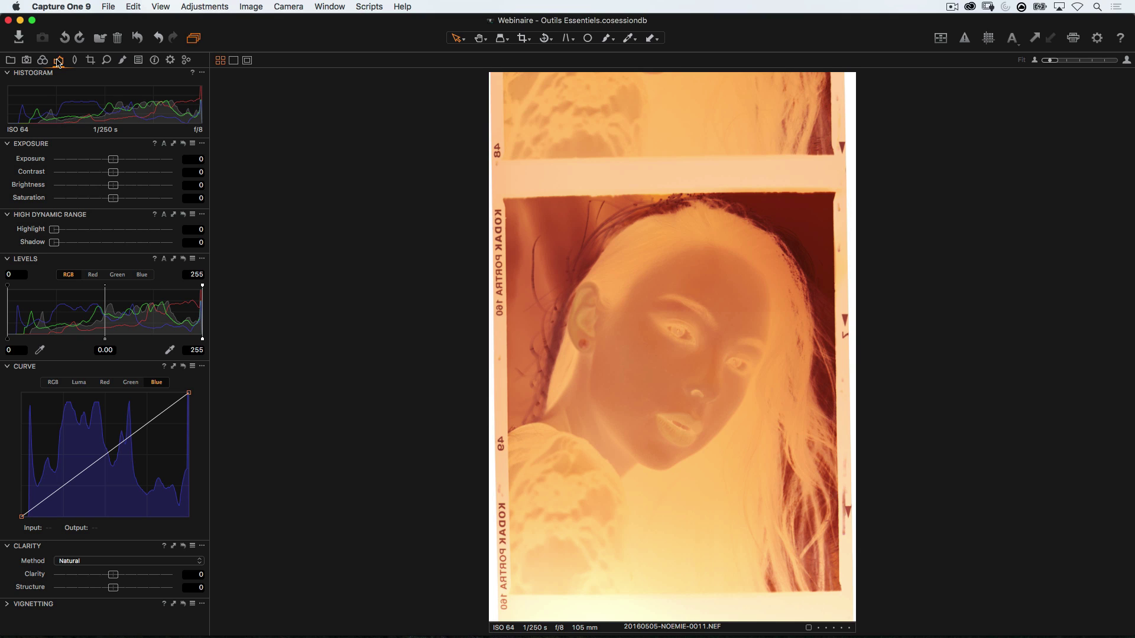
pyautogui.rightClick(45, 262)
pyautogui.moveTo(62, 265)
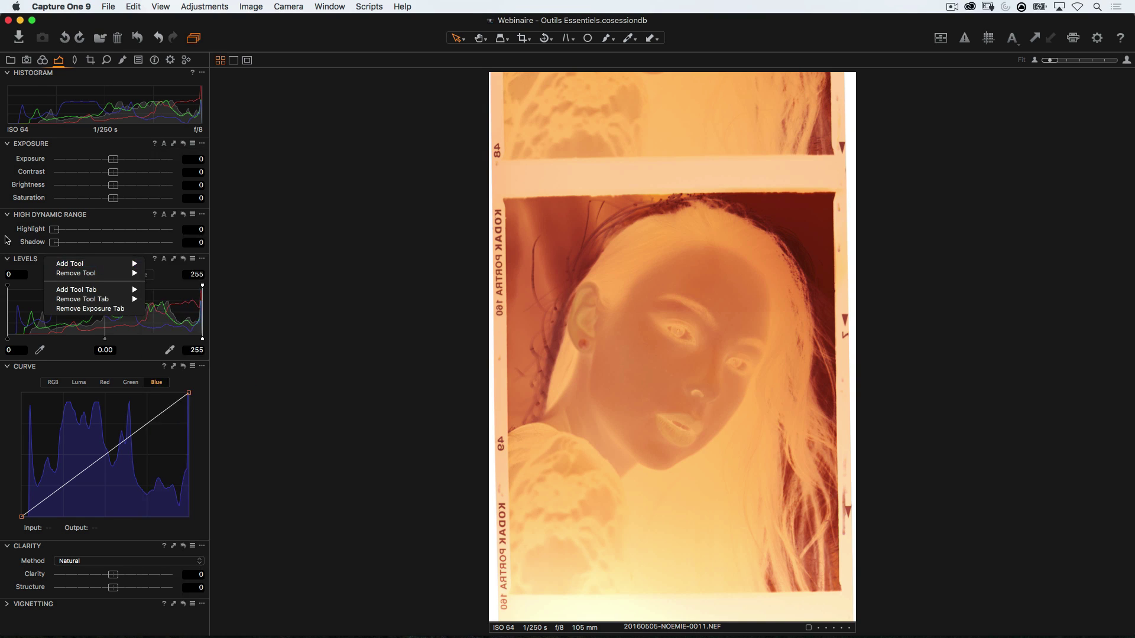
pyautogui.click(23, 260)
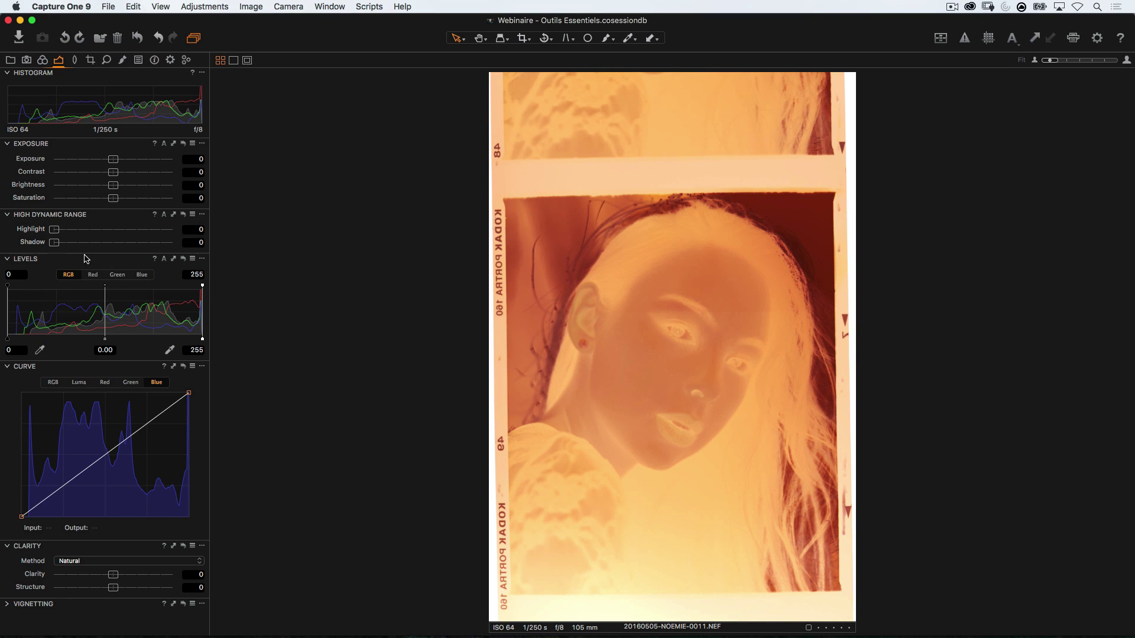
# Float the Levels tool out into its own panel beside the image
pyautogui.moveTo(87, 260); pyautogui.dragTo(410, 169)
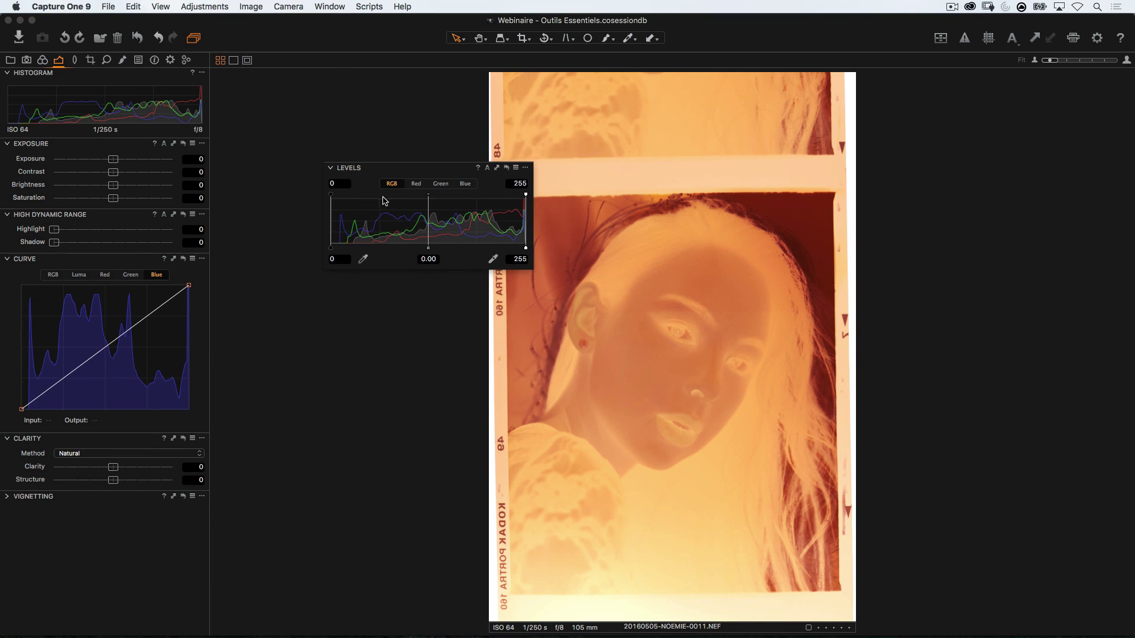
pyautogui.click(341, 259)
pyautogui.click(512, 260)
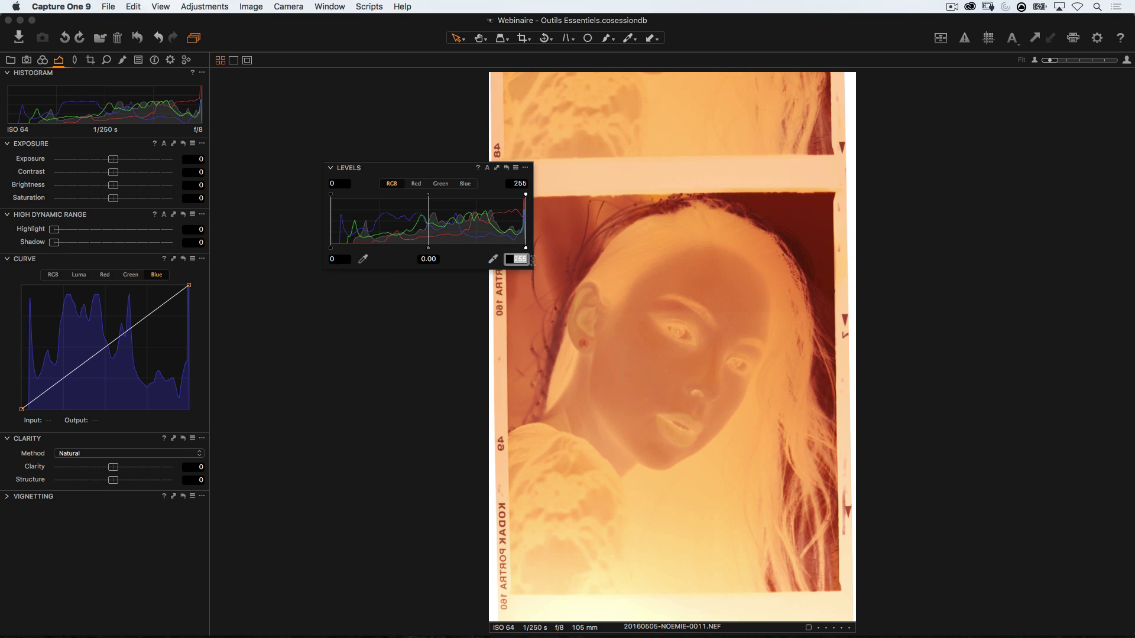
# Set Levels output to 255 black and 0 white, inverting the negative, and re-dock Levels
pyautogui.click(343, 258)
pyautogui.write('255')
pyautogui.press('Return')
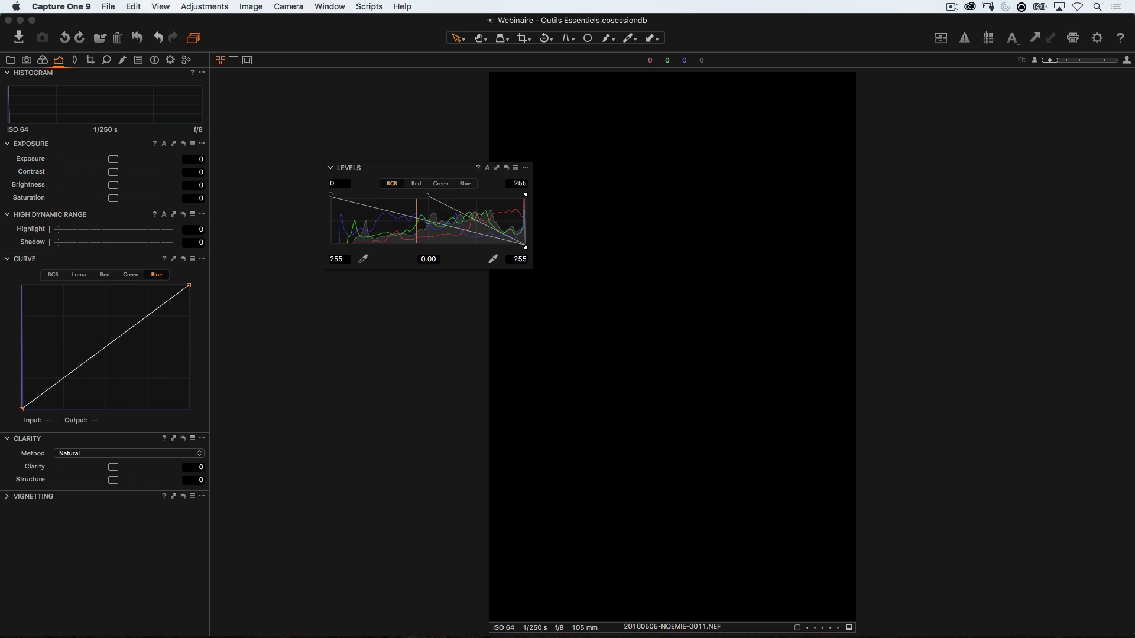
pyautogui.click(520, 259)
pyautogui.write('0')
pyautogui.press('Return')
pyautogui.moveTo(400, 172); pyautogui.dragTo(80, 265)
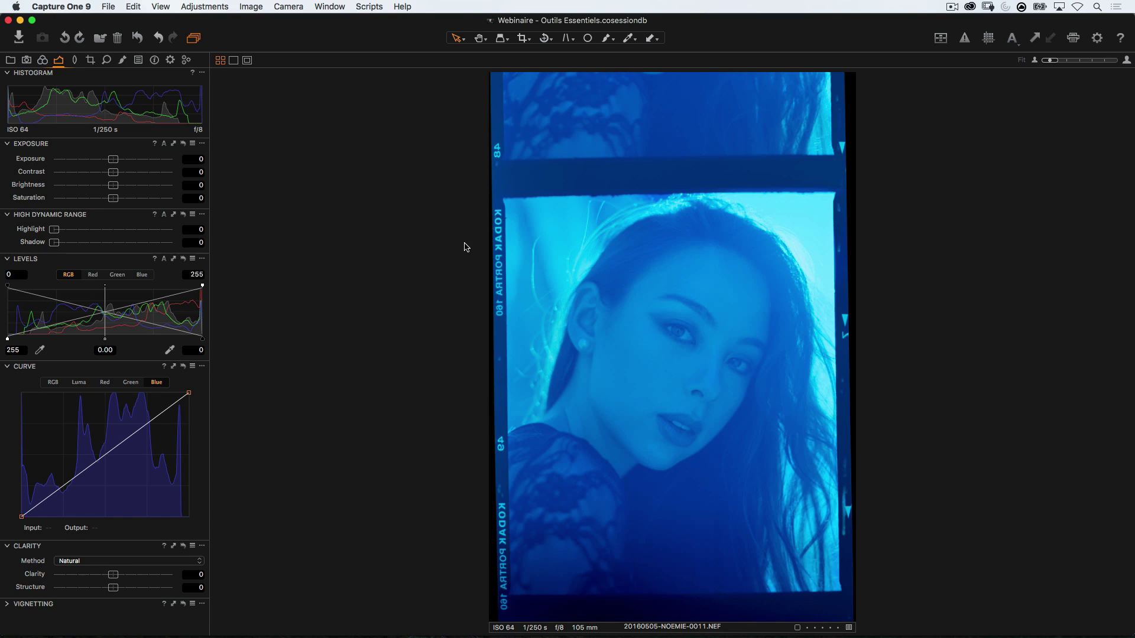
pyautogui.click(43, 60)
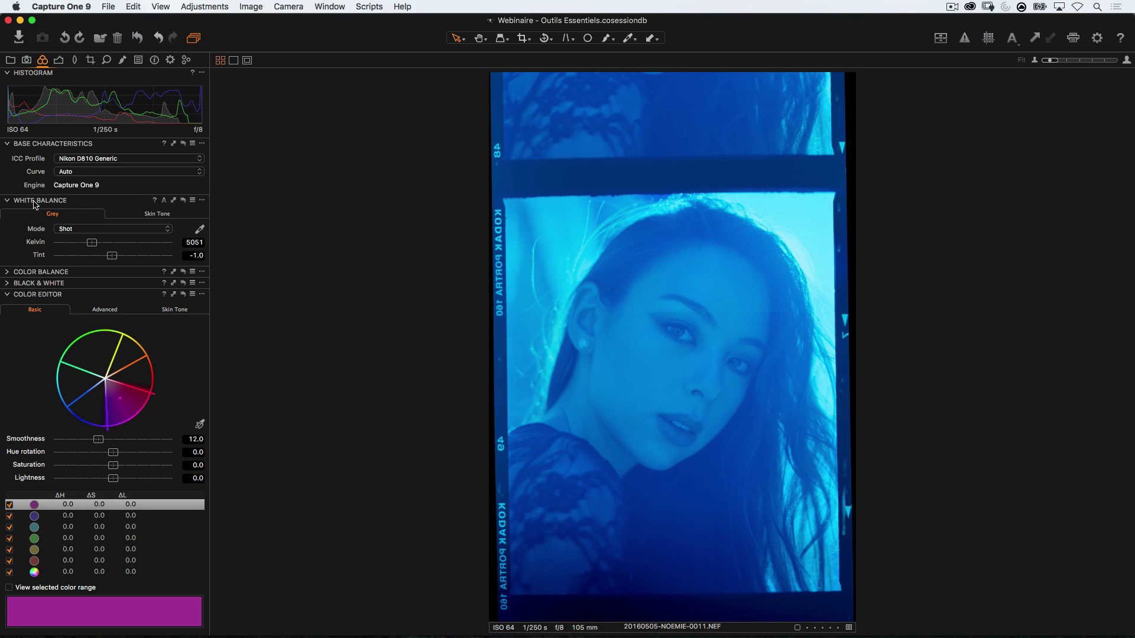
# Pick the grey film border as neutral, giving Custom white balance 2591 K, tint -17.6
pyautogui.moveTo(35, 205); pyautogui.dragTo(338, 147)
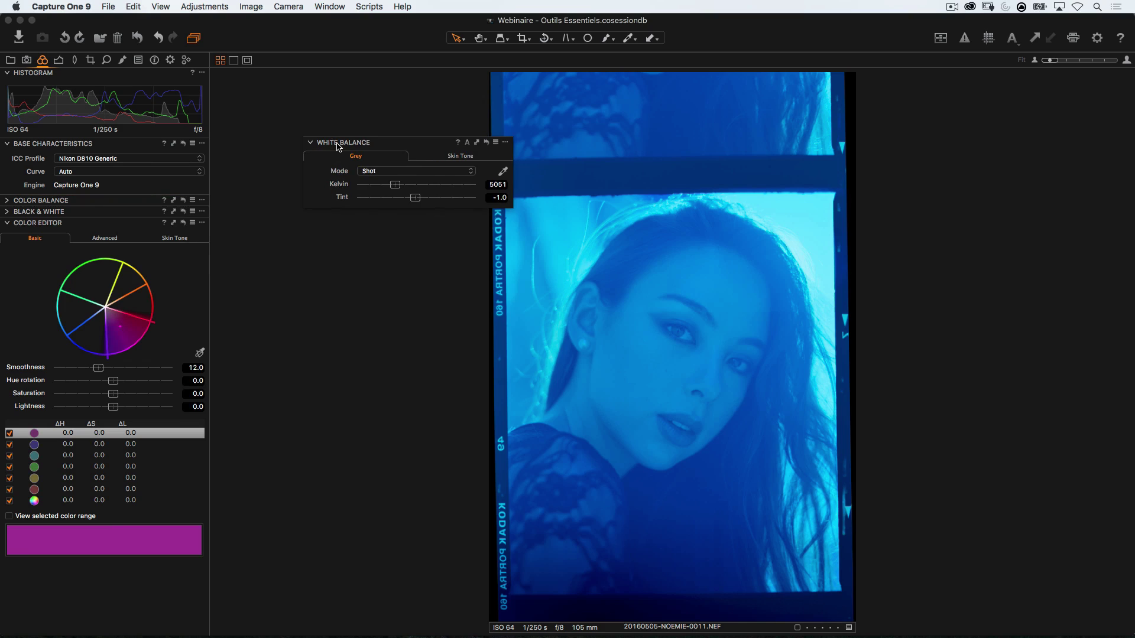
pyautogui.click(505, 173)
pyautogui.moveTo(438, 144); pyautogui.dragTo(342, 147)
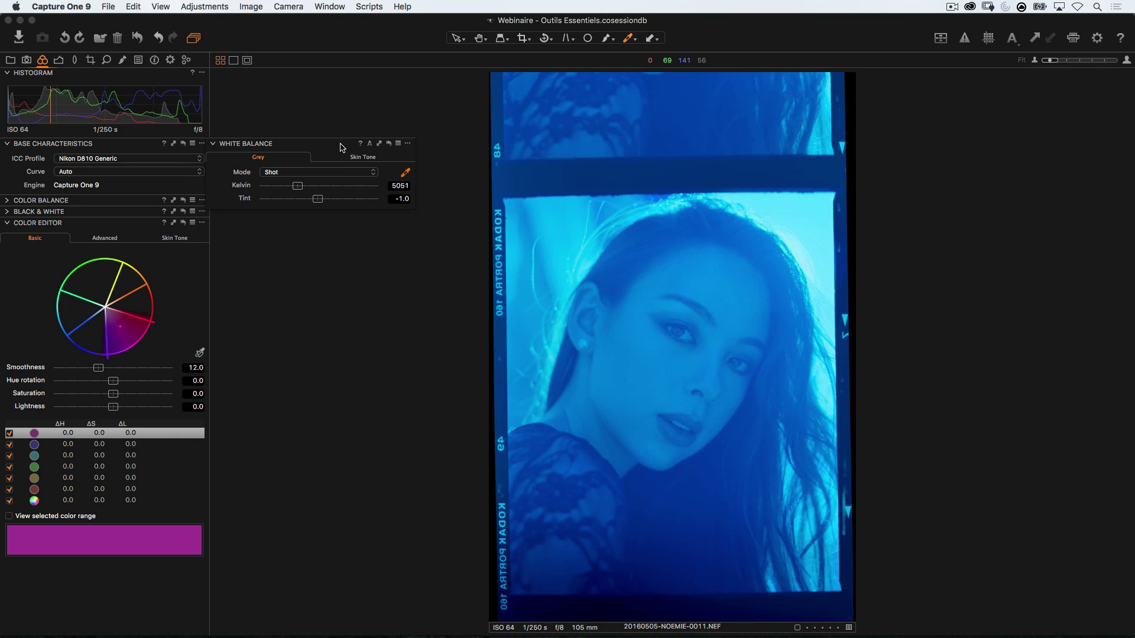
pyautogui.click(601, 172)
pyautogui.click(617, 180)
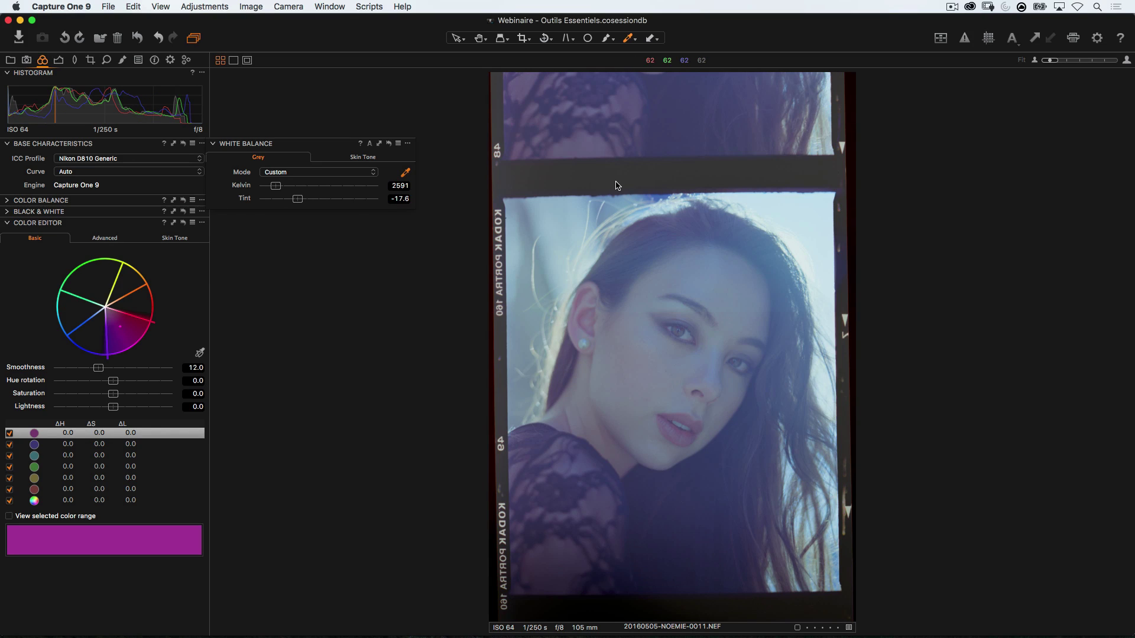
pyautogui.moveTo(278, 145); pyautogui.dragTo(104, 209)
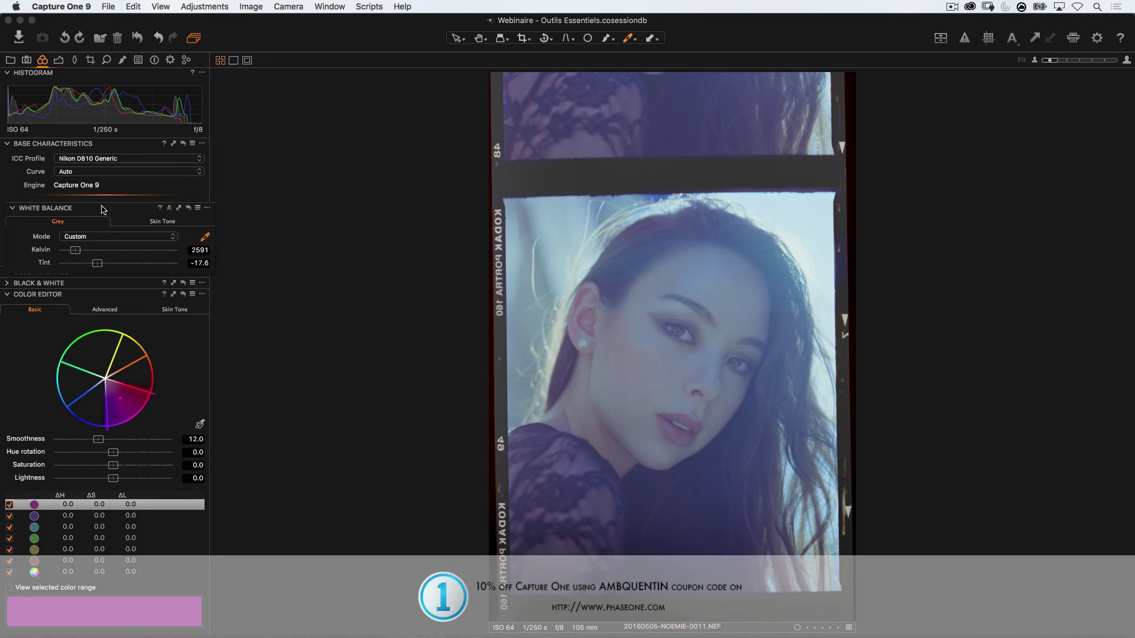
# Raise contrast to 13, view the RGB curve, and expand the 3-Way Color Balance wheels
pyautogui.click(59, 60)
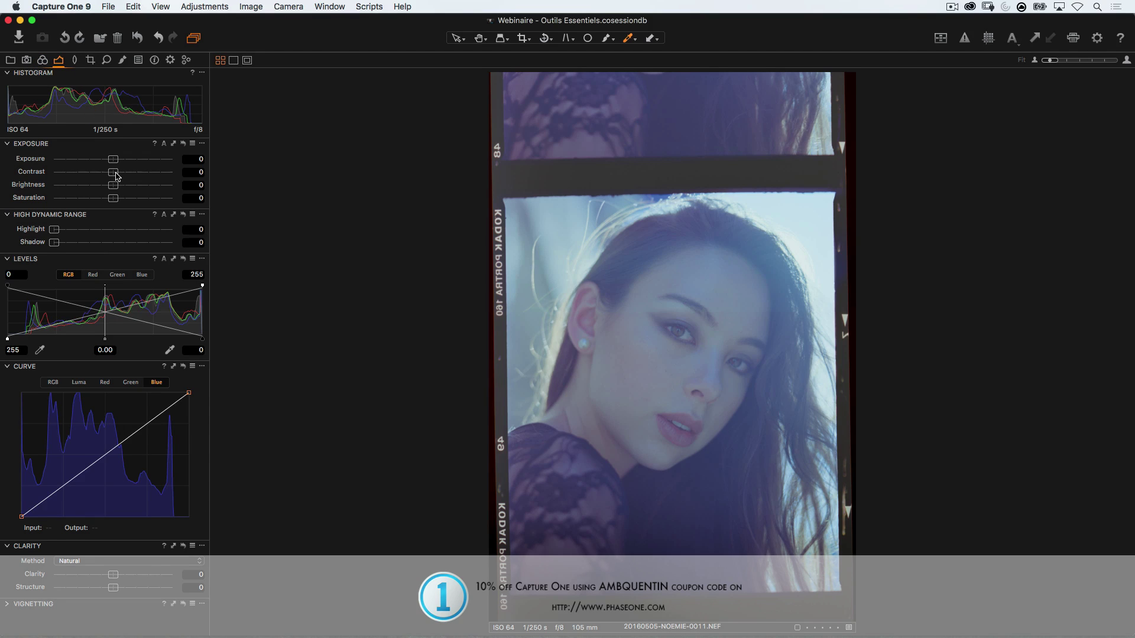
pyautogui.moveTo(115, 176); pyautogui.dragTo(131, 176)
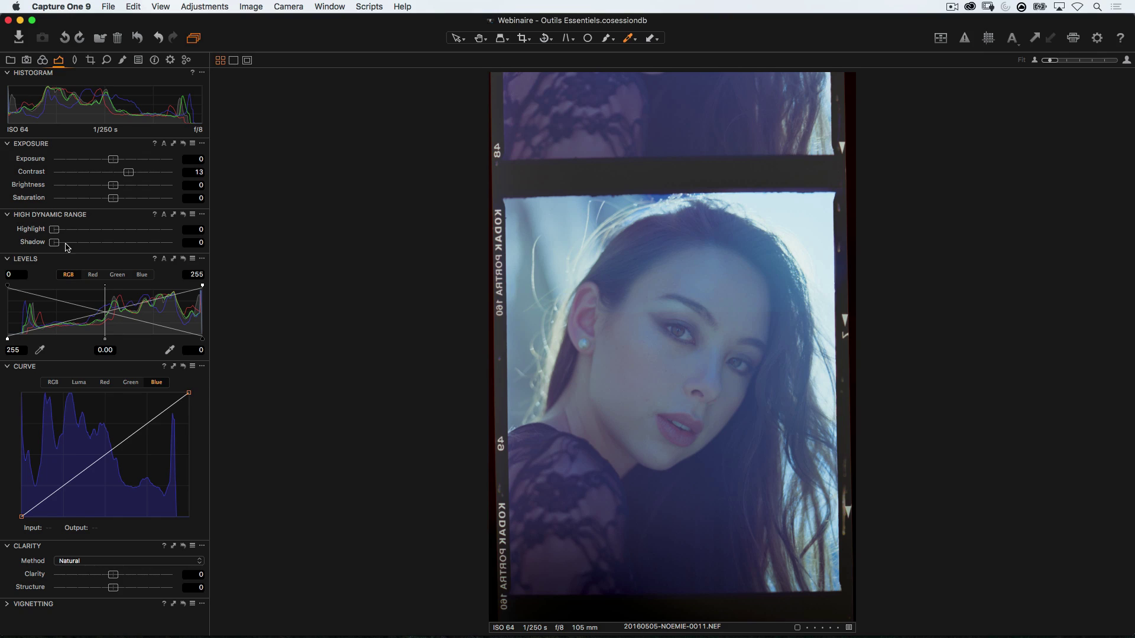
pyautogui.click(52, 383)
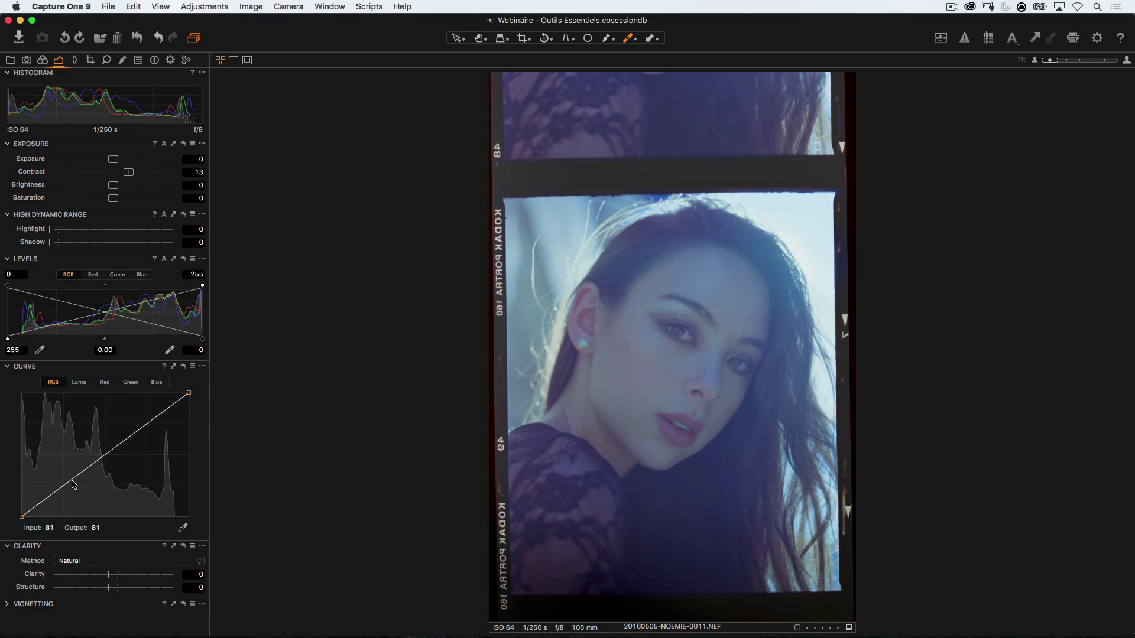
pyautogui.click(43, 61)
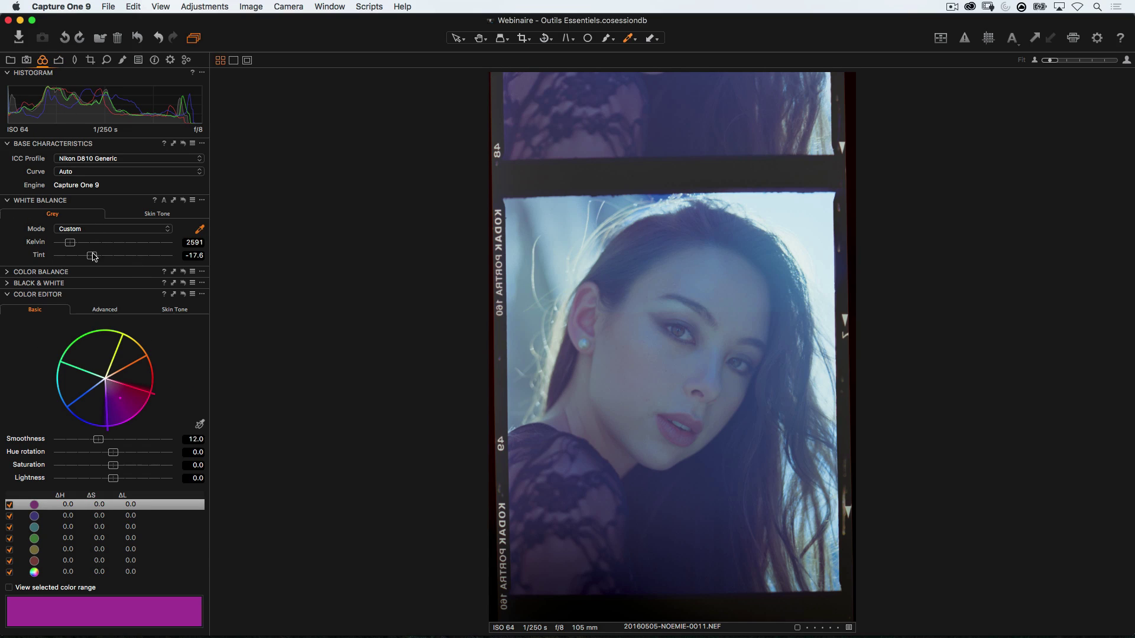
pyautogui.click(10, 272)
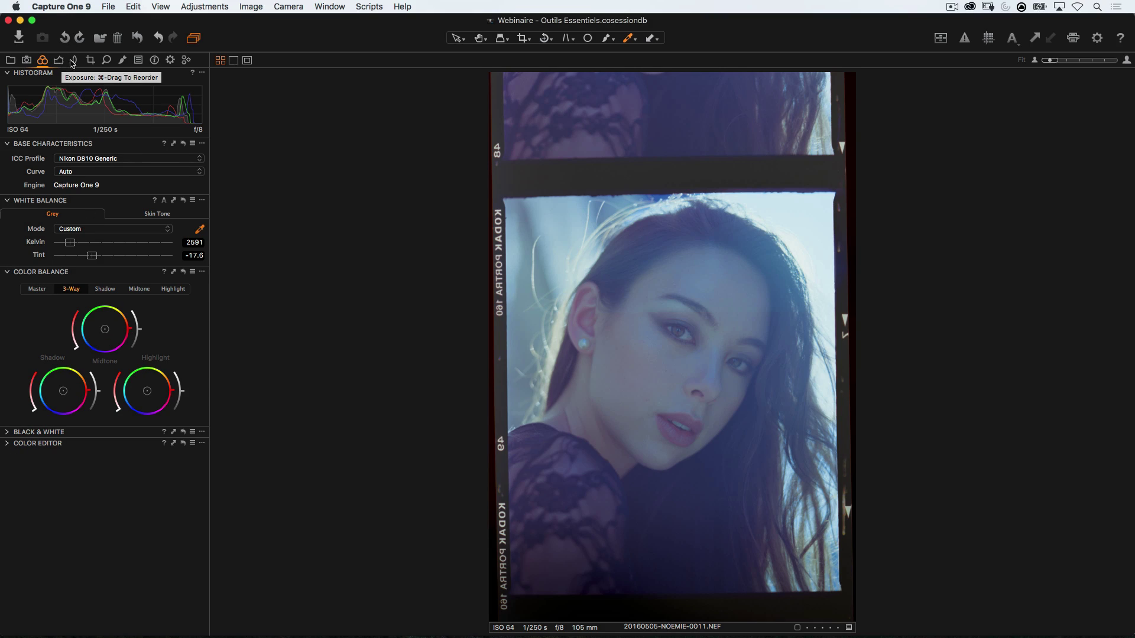
# Start a new style and keep only Contrast, Levels and White Balance ticked in its checklist
pyautogui.click(137, 61)
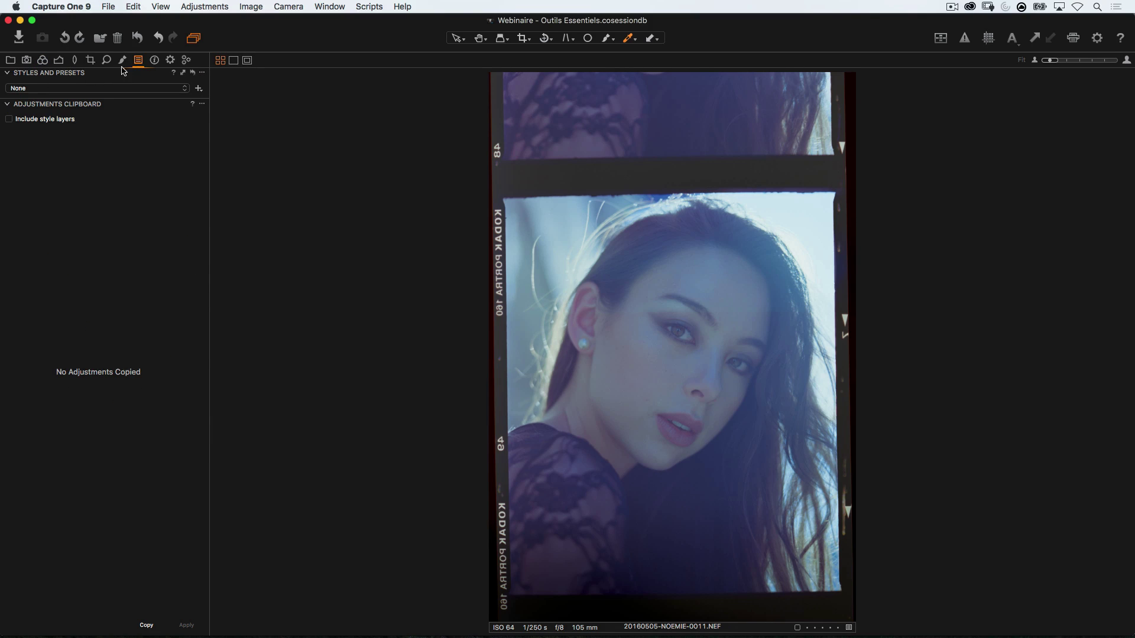
pyautogui.click(198, 90)
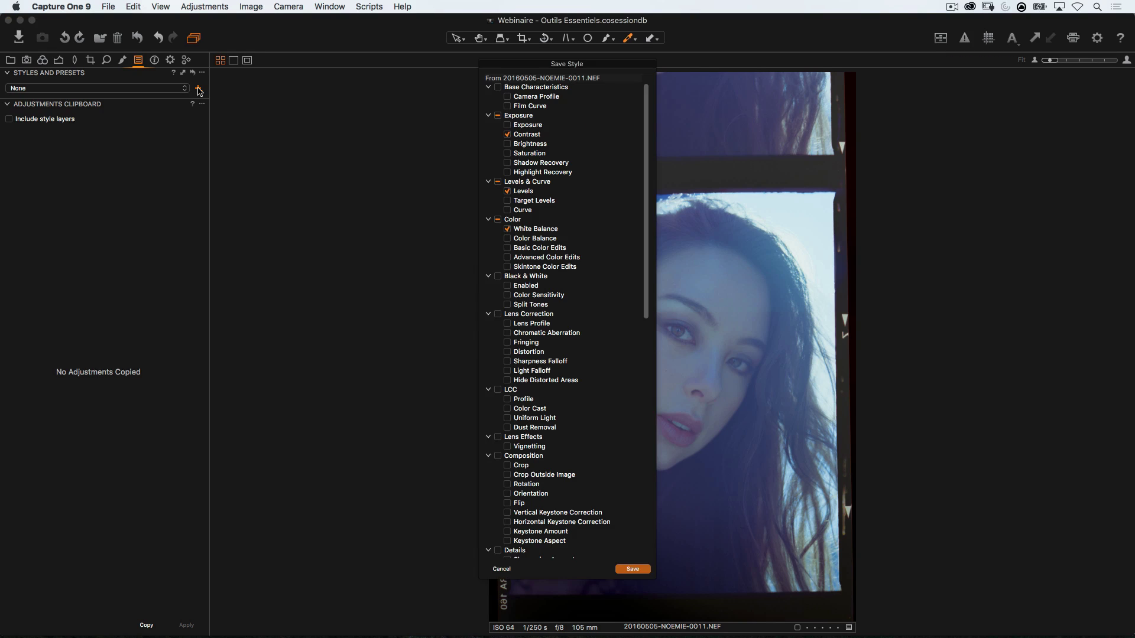
pyautogui.moveTo(575, 65); pyautogui.dragTo(369, 79)
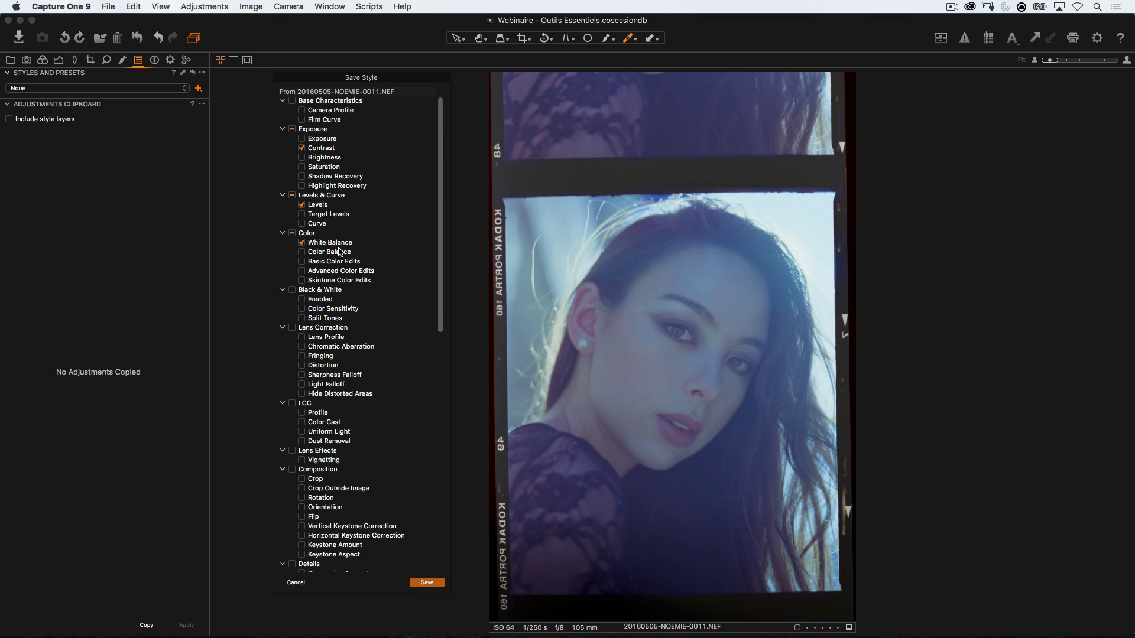
pyautogui.scroll(-2, 355, 270)
pyautogui.scroll(-10, 354, 271)
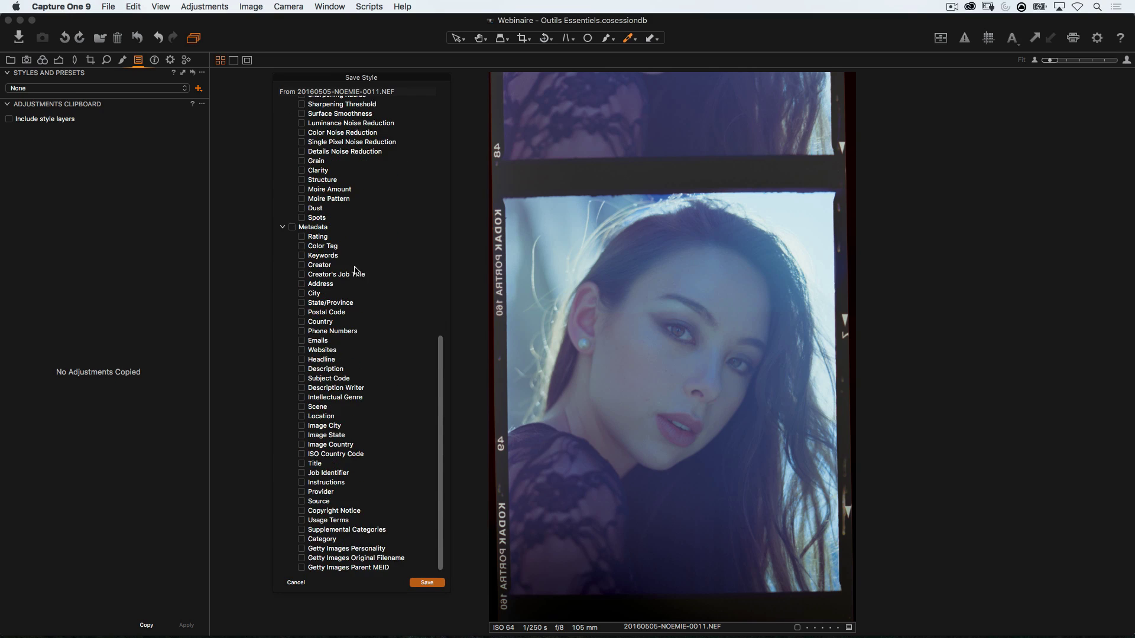
pyautogui.scroll(15, 356, 271)
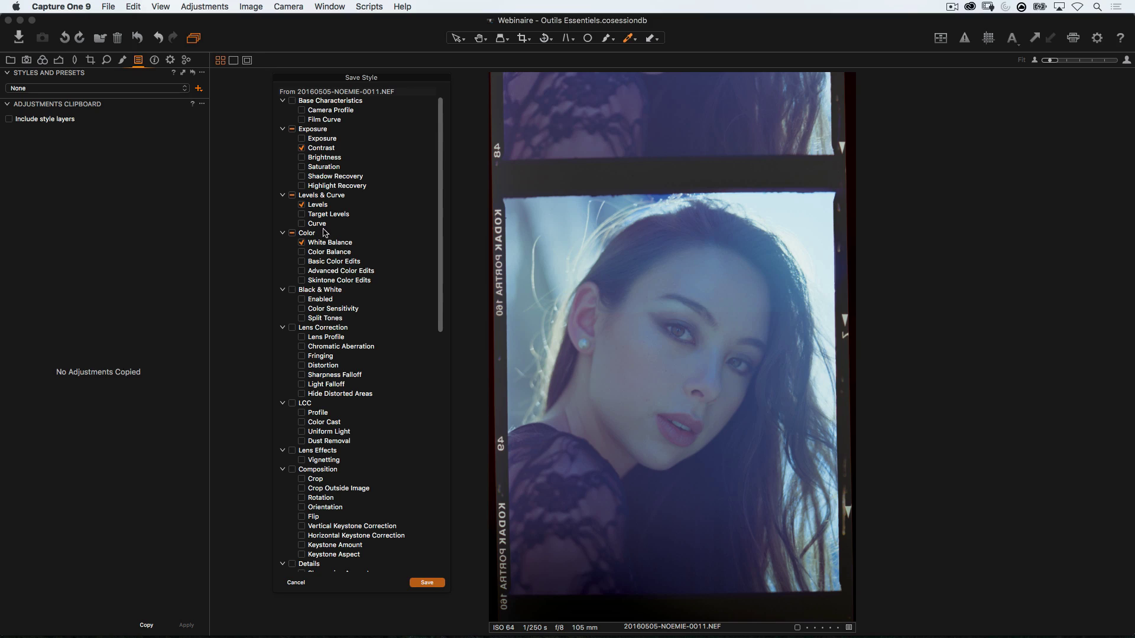
pyautogui.click(302, 148)
# Confirm the style settings and name the style 'PORTRA 160 (SCAN) - 1'
pyautogui.click(431, 586)
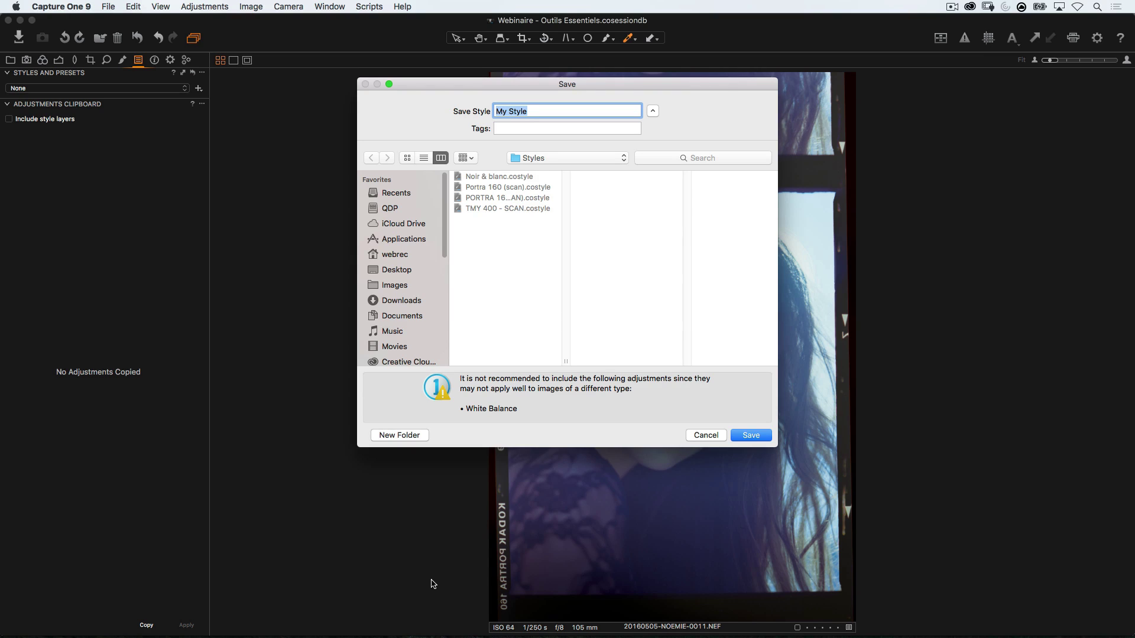
pyautogui.write('PORTRA 160 (SCAN) - 1')
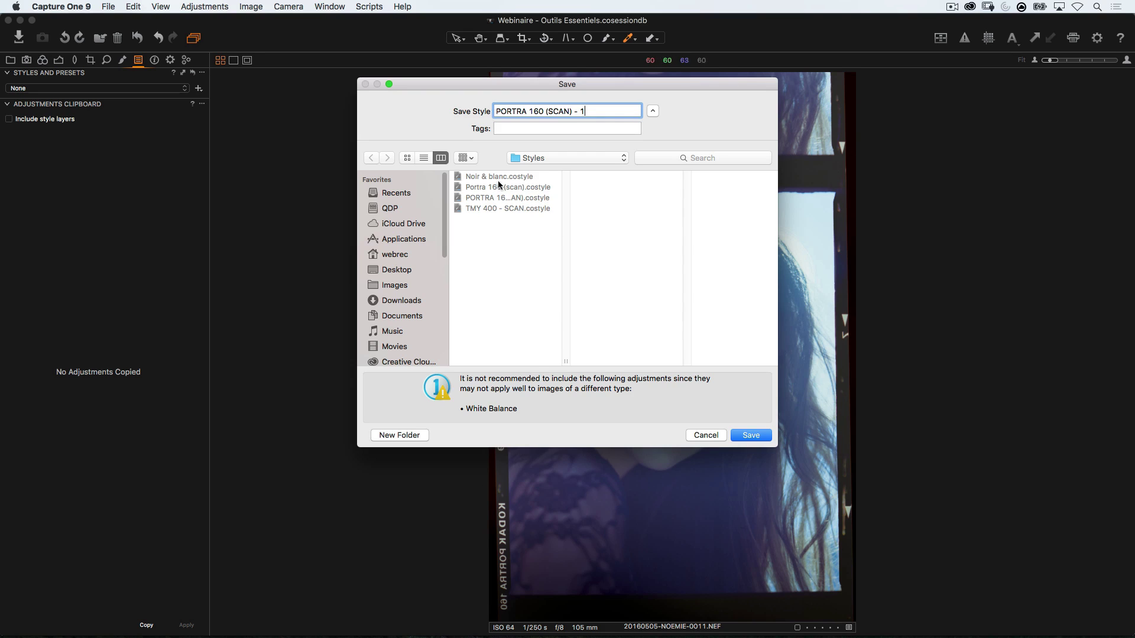
# Save the style, then apply User Styles > PORTRA 160 (SCAN) - 1 to the portrait
pyautogui.click(750, 437)
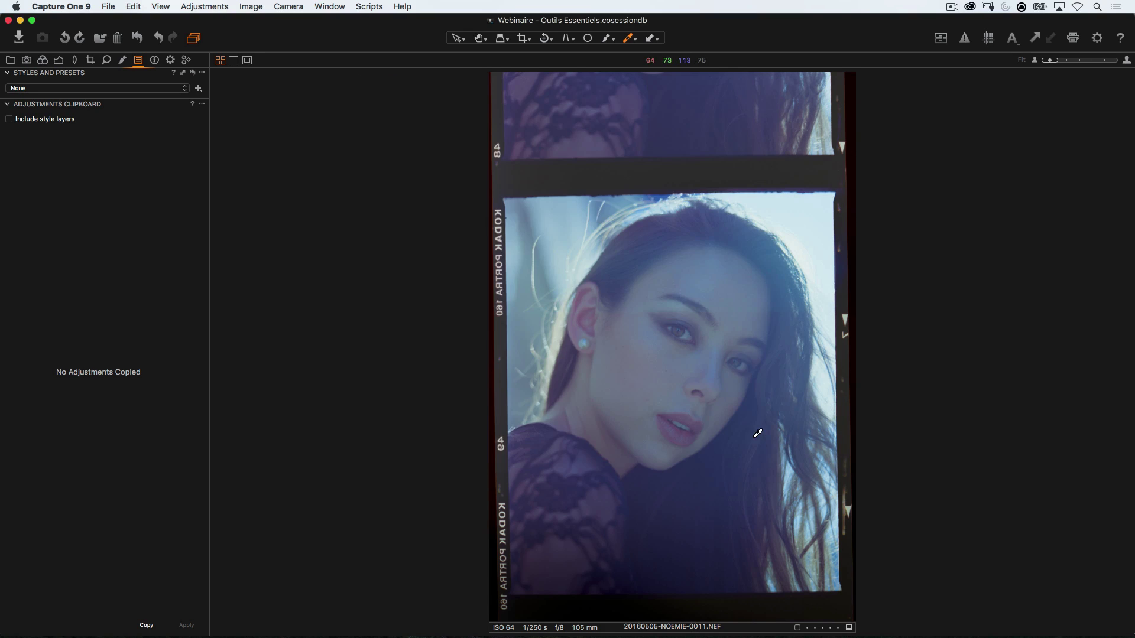
pyautogui.click(69, 87)
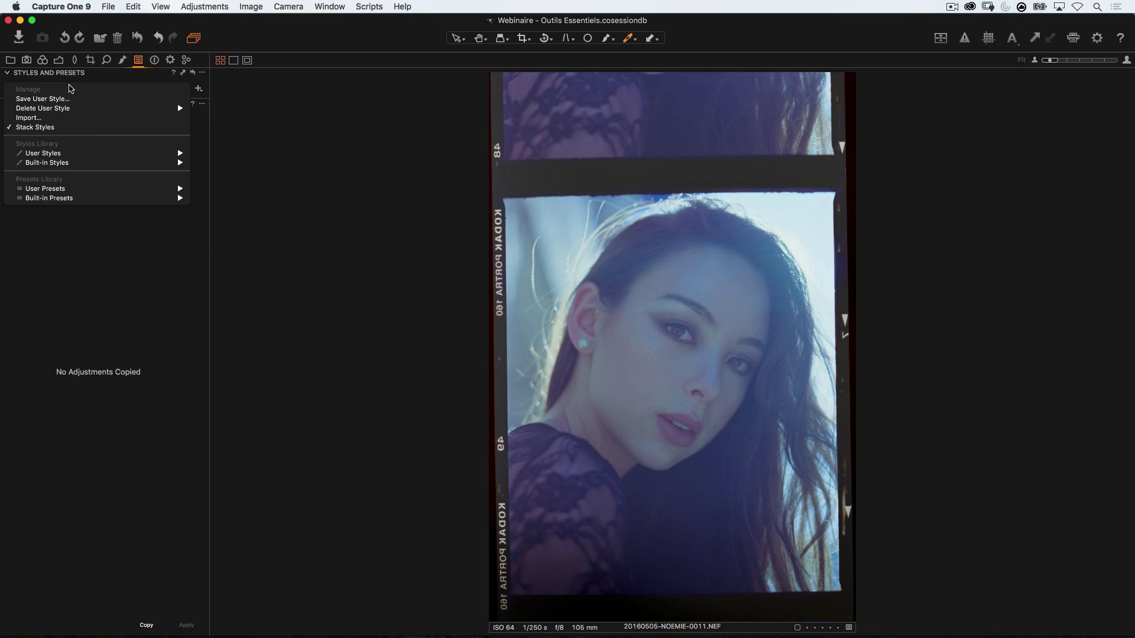
pyautogui.moveTo(94, 154)
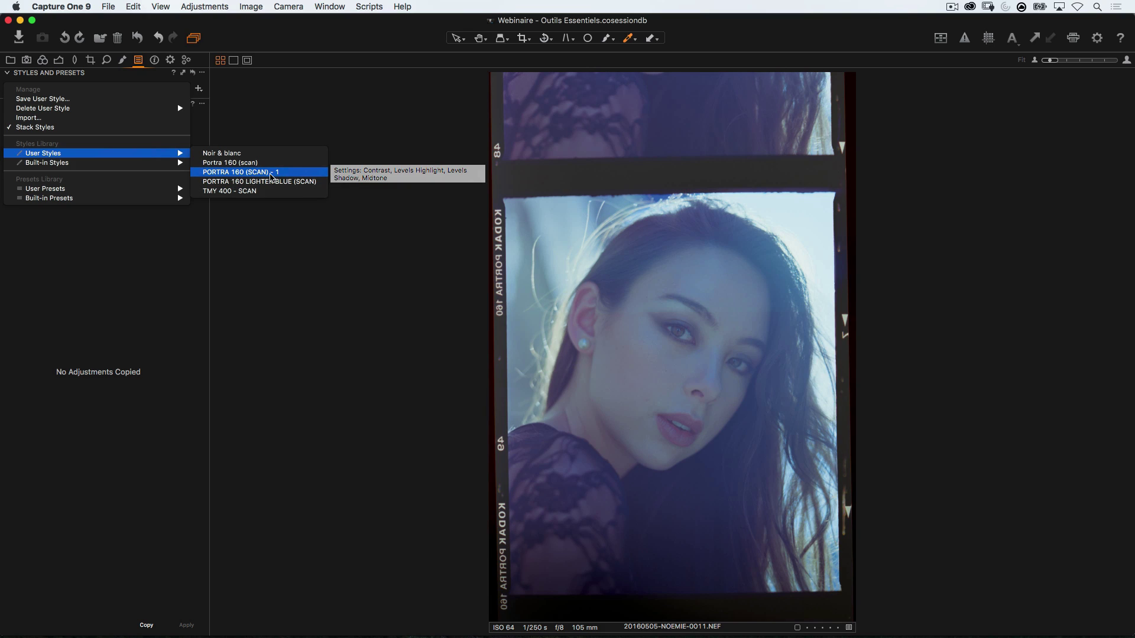
pyautogui.click(271, 173)
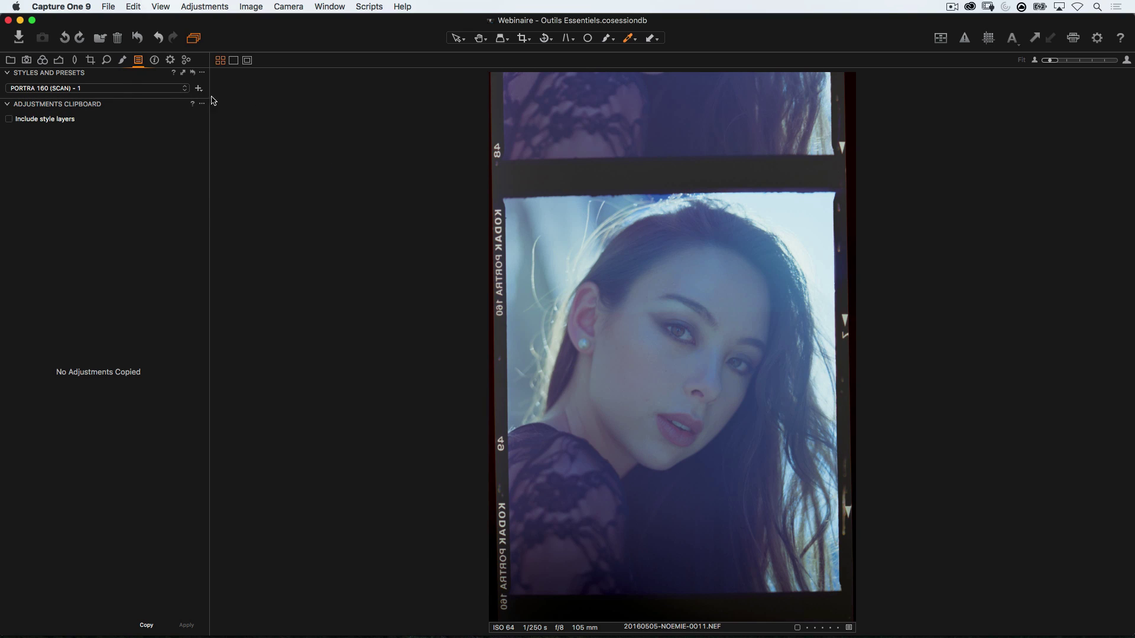
# Set the Next Capture Adjustments style to User Styles > PORTRA 160 (SCAN) - 1
pyautogui.click(26, 61)
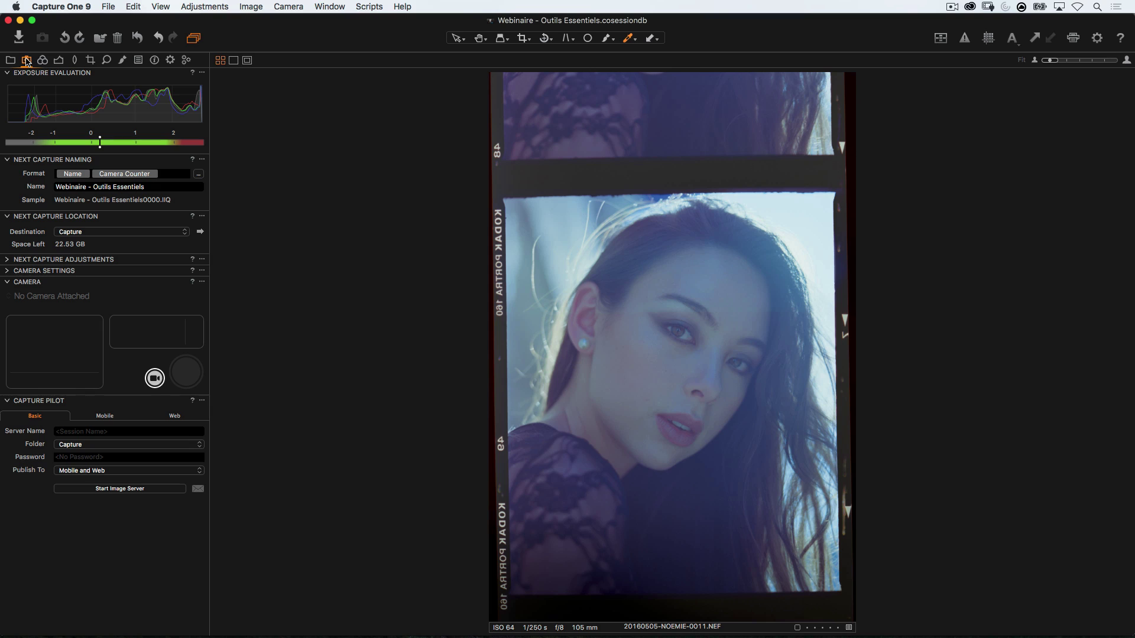
pyautogui.click(7, 260)
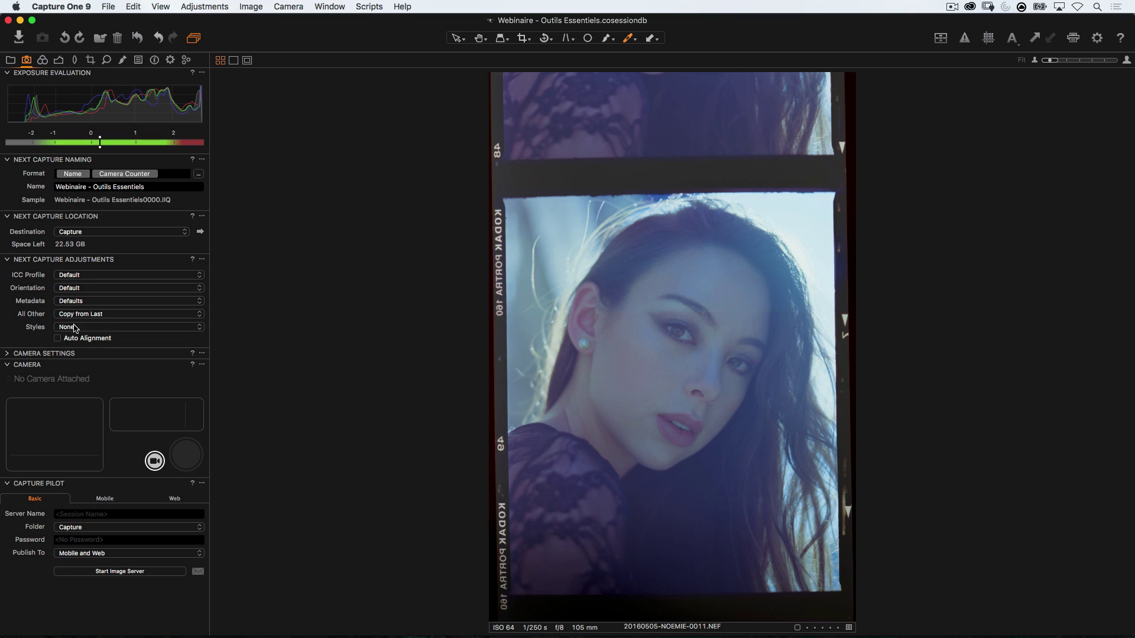
pyautogui.click(81, 329)
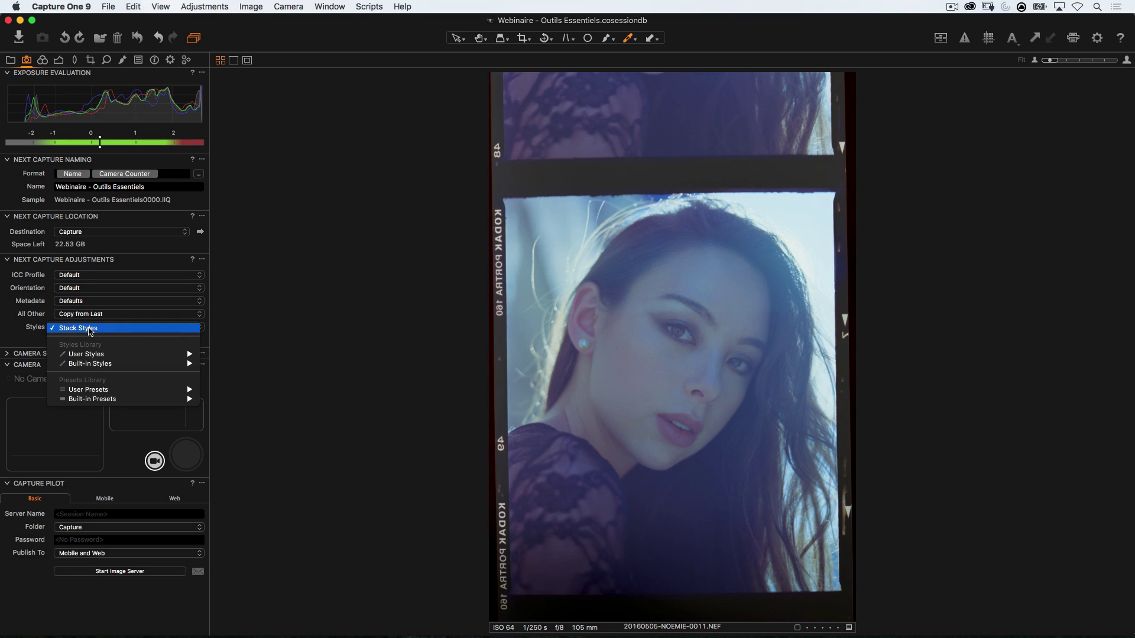
pyautogui.moveTo(91, 353)
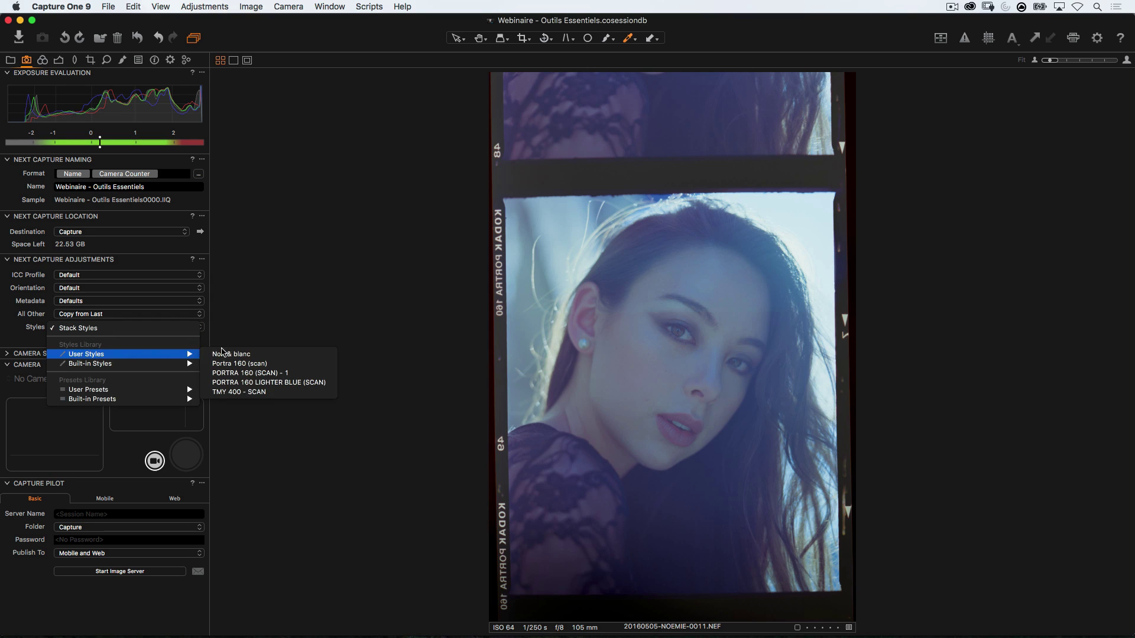
pyautogui.click(288, 373)
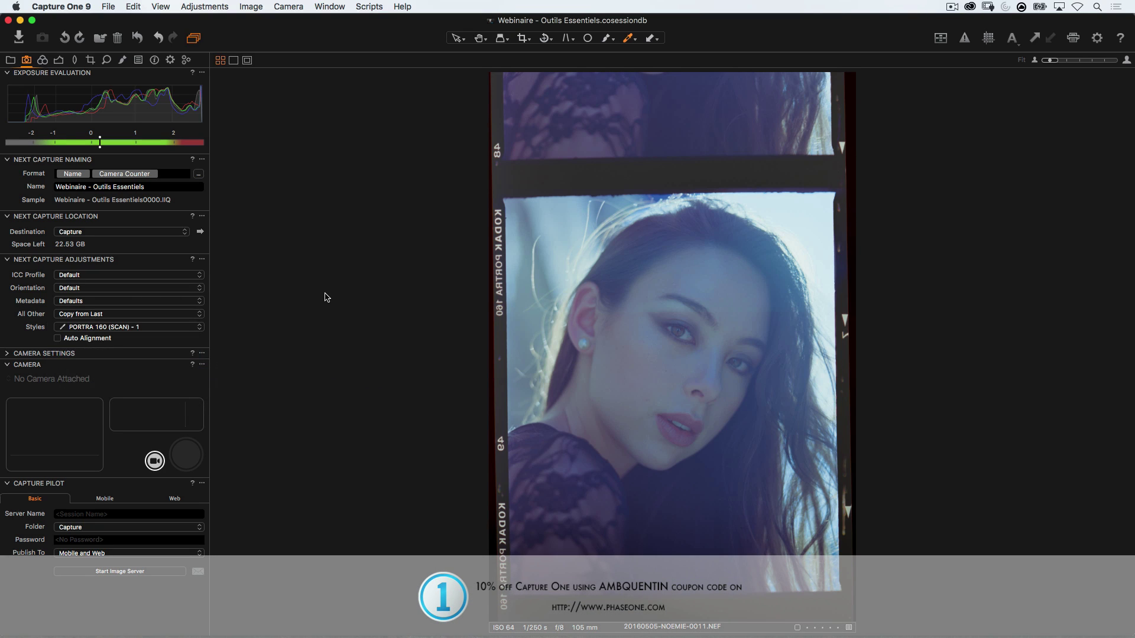